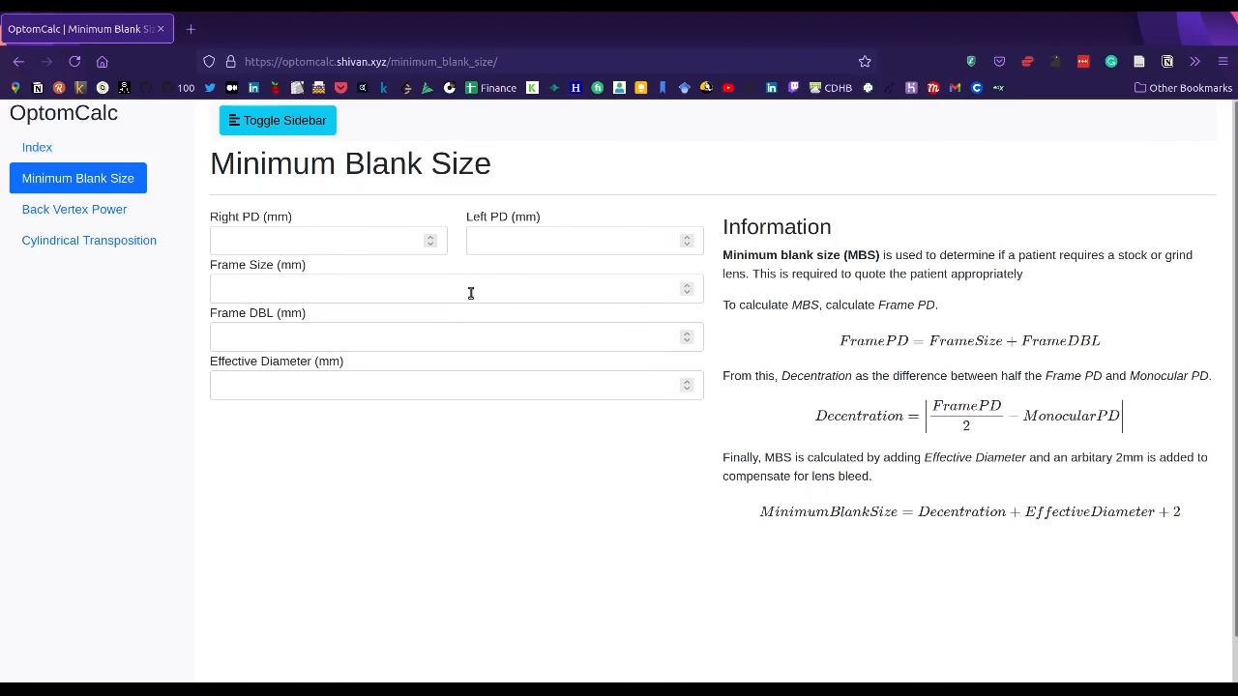
# Launch OptomCalc and enter PD 30/30, frame size 52, DBL 15 and effective diameter 51 for 56.5 mm blanks.
pyautogui.doubleClick(118, 117)
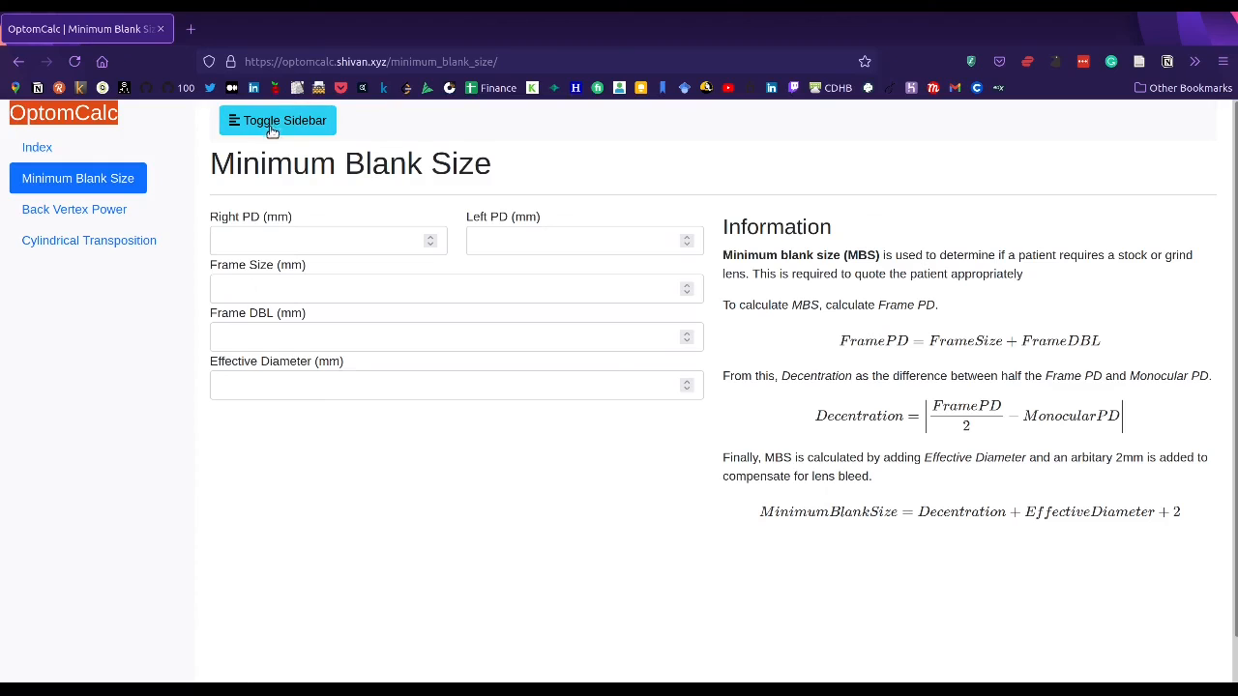
pyautogui.click(294, 242)
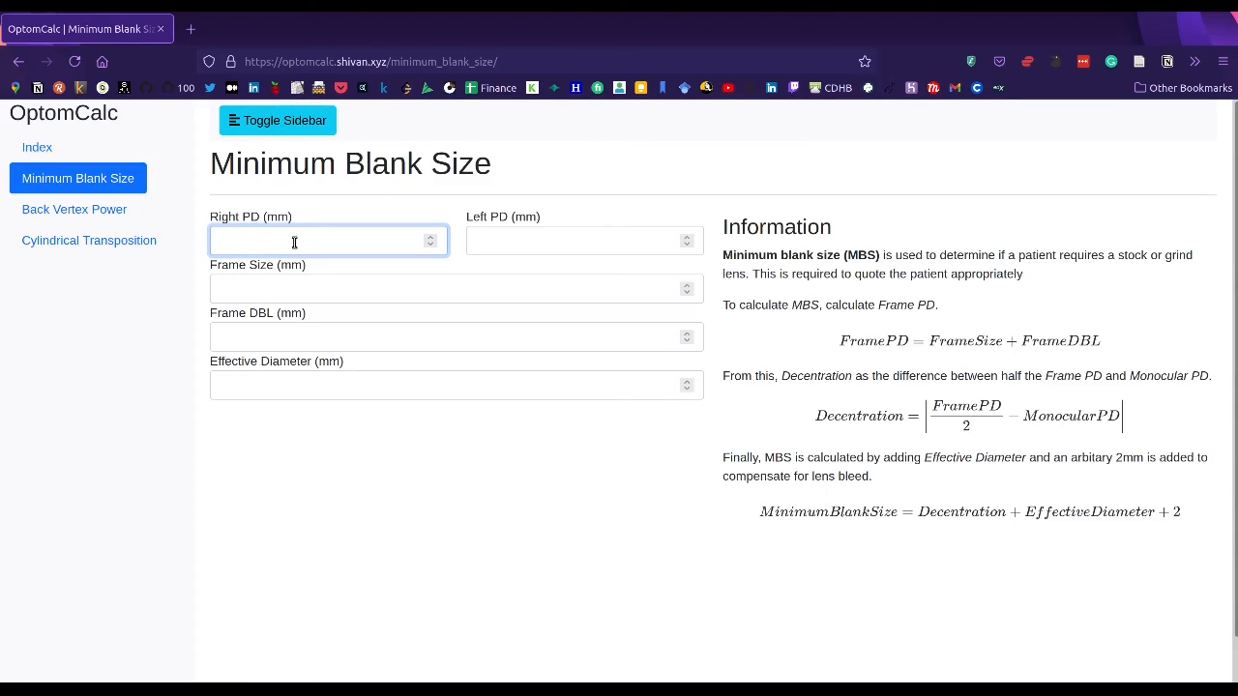
pyautogui.write('60')
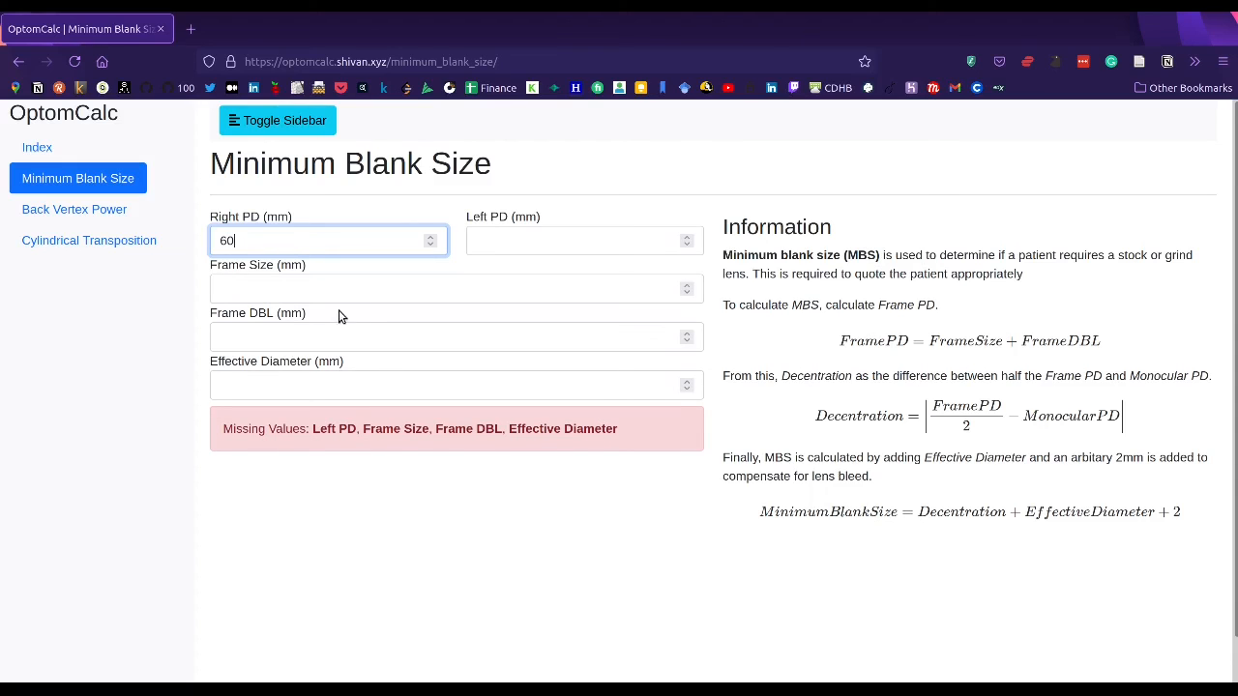
pyautogui.click(343, 290)
pyautogui.write('52')
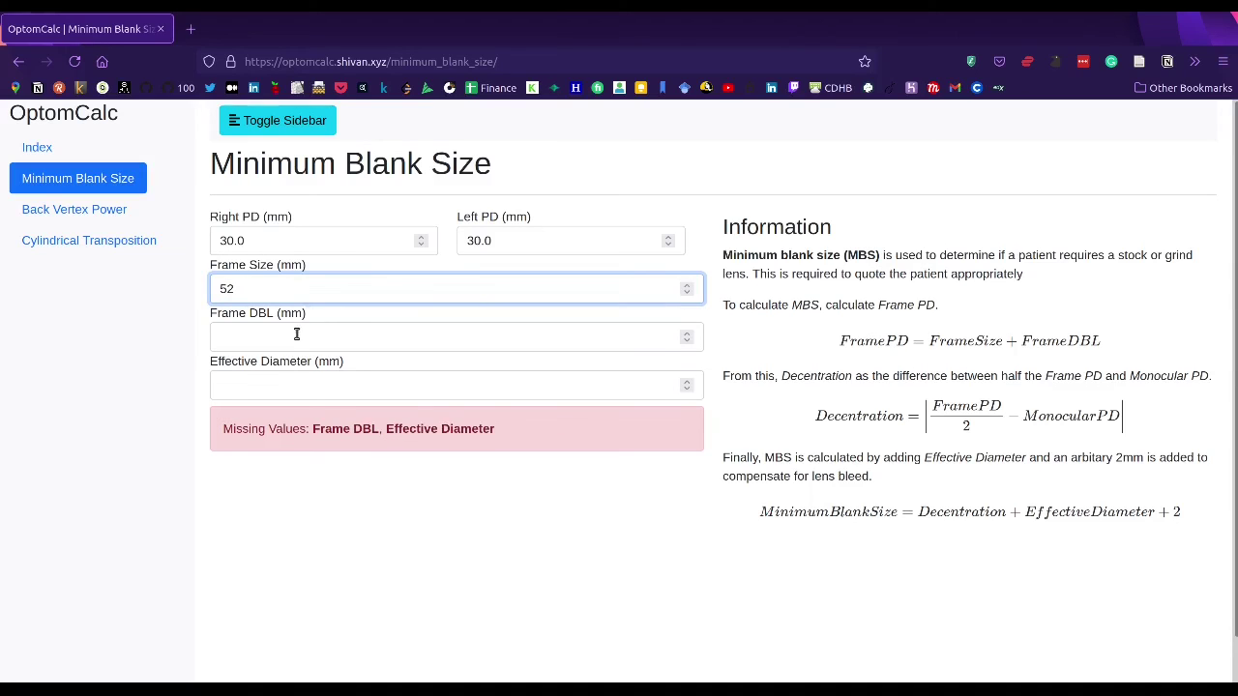
pyautogui.click(303, 336)
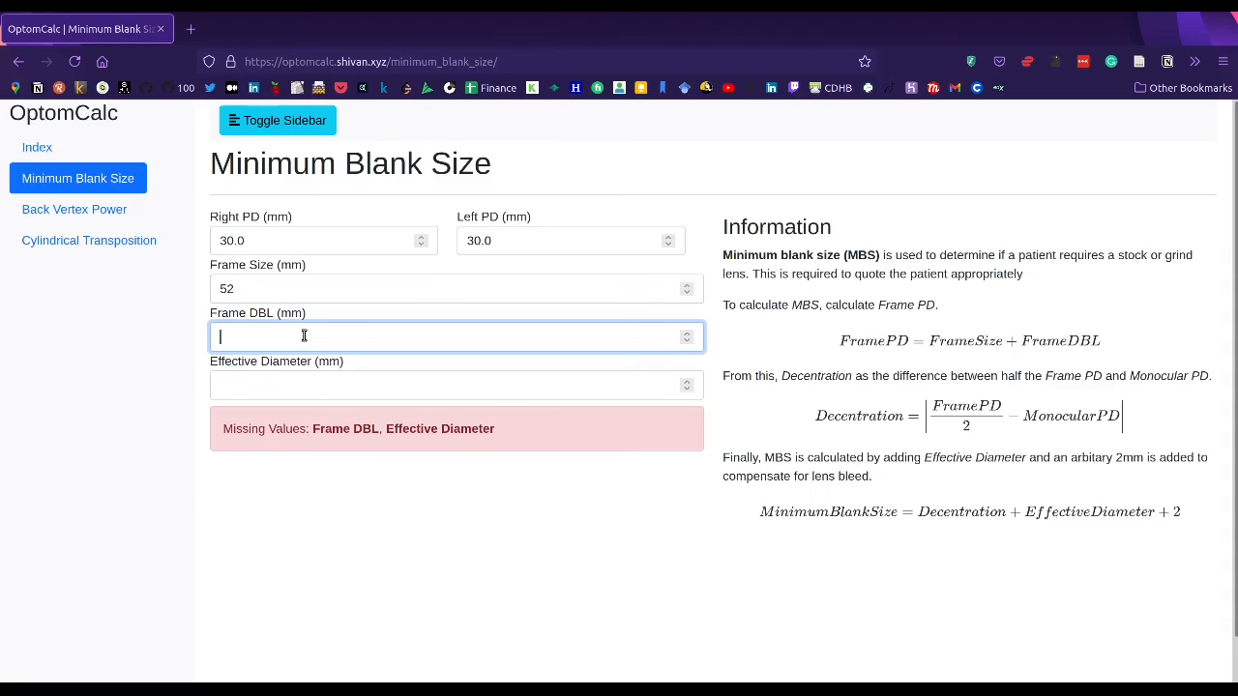
pyautogui.write('15')
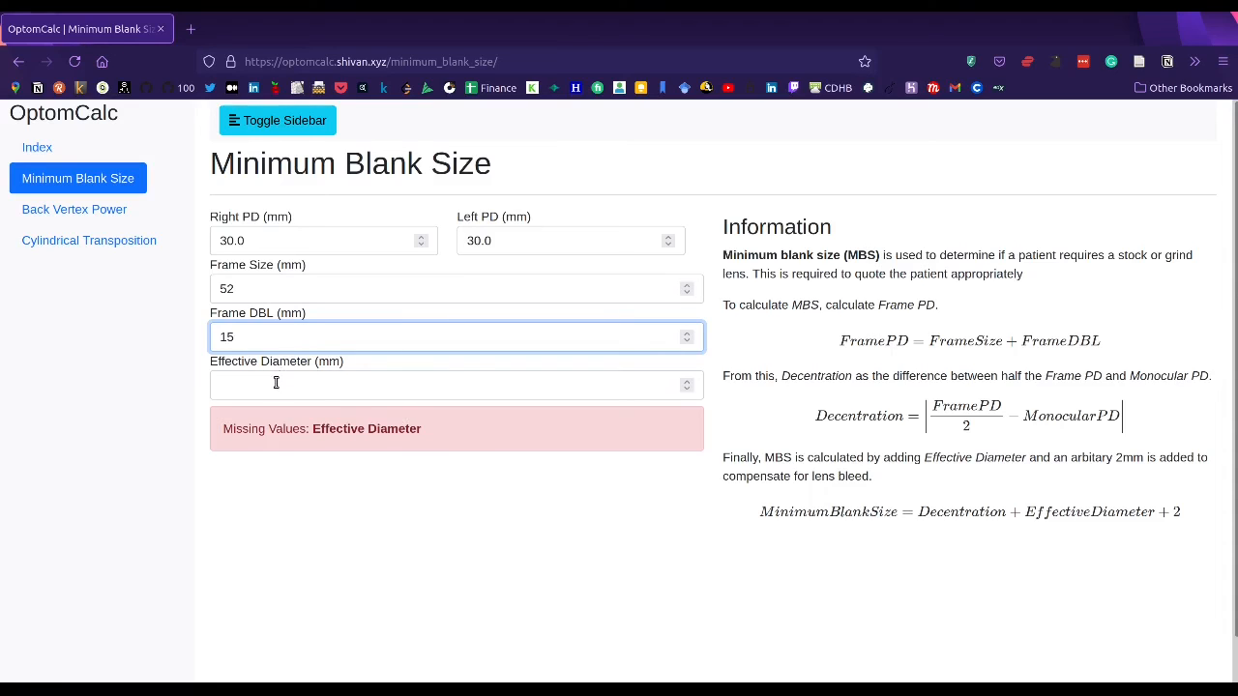
pyautogui.click(293, 380)
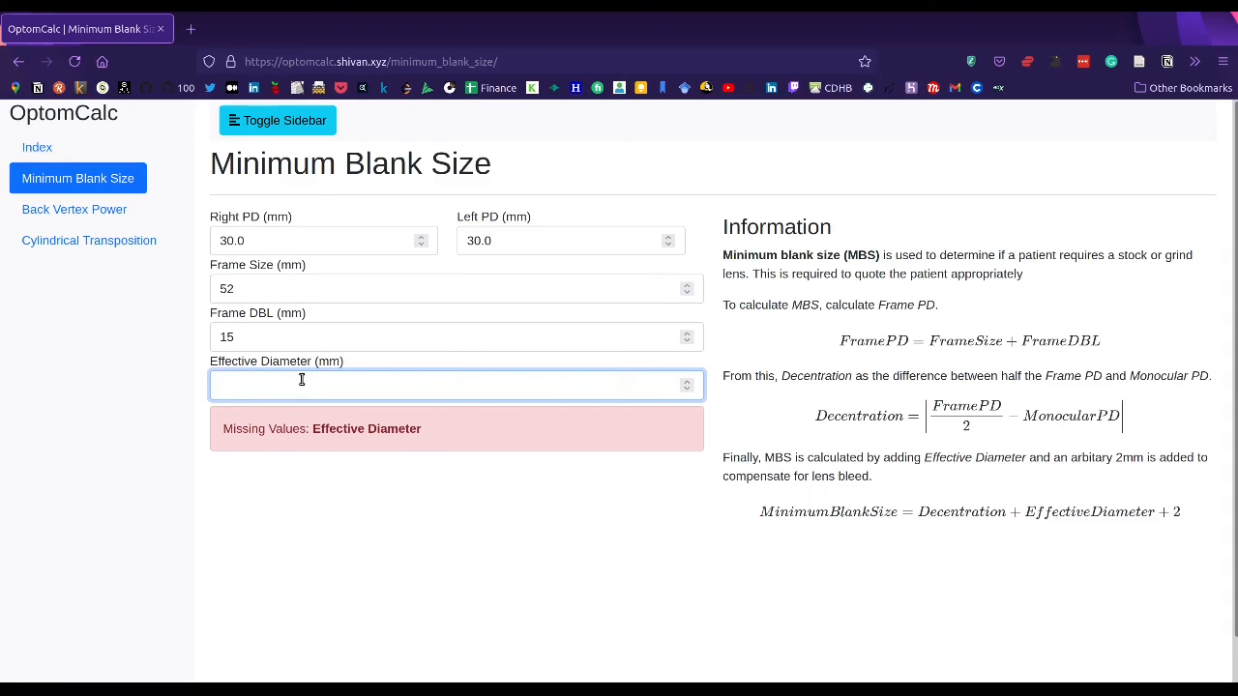
pyautogui.write('51')
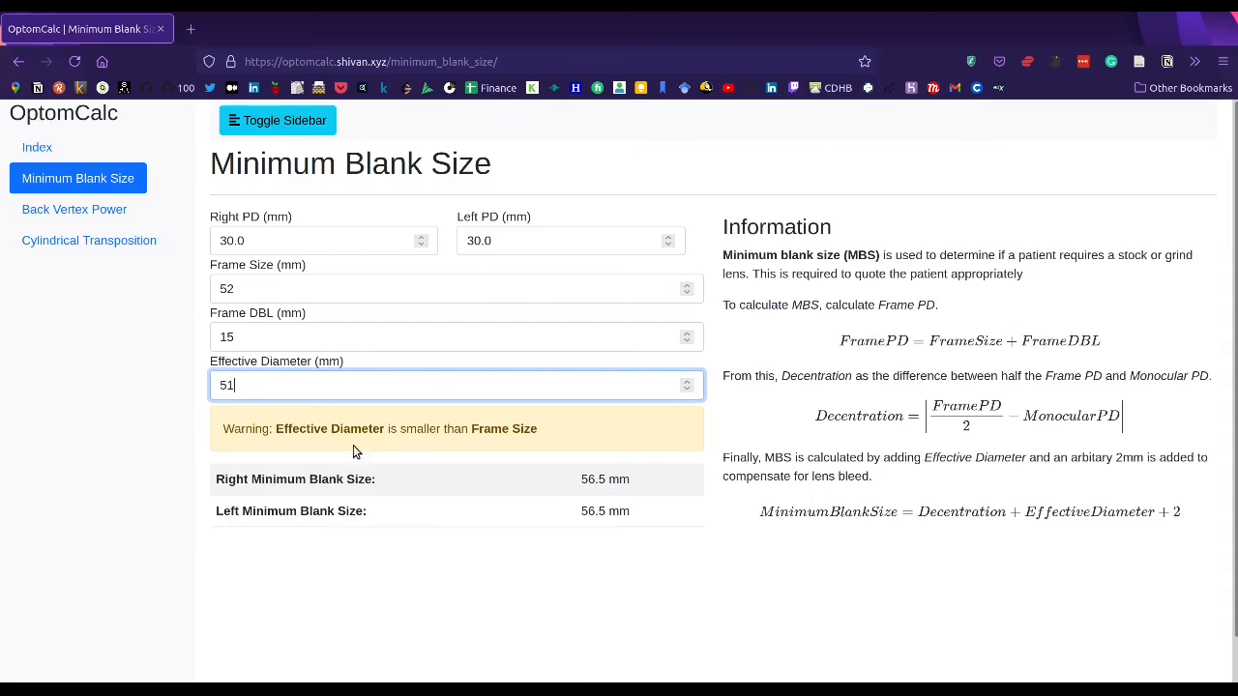
# Nudge the effective diameter up to 53 and back to 52, clearing the warning for 57.5 mm blanks.
pyautogui.click(290, 429)
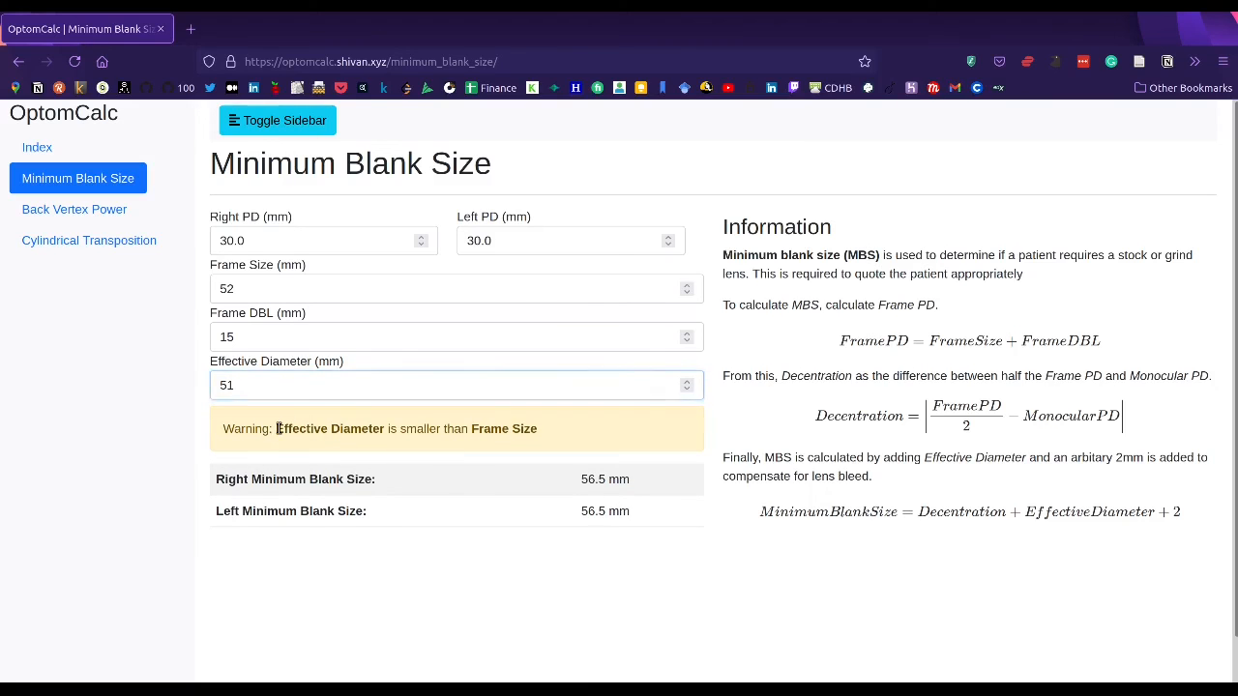
pyautogui.moveTo(222, 541); pyautogui.dragTo(522, 435)
pyautogui.click(537, 433)
pyautogui.click(690, 381)
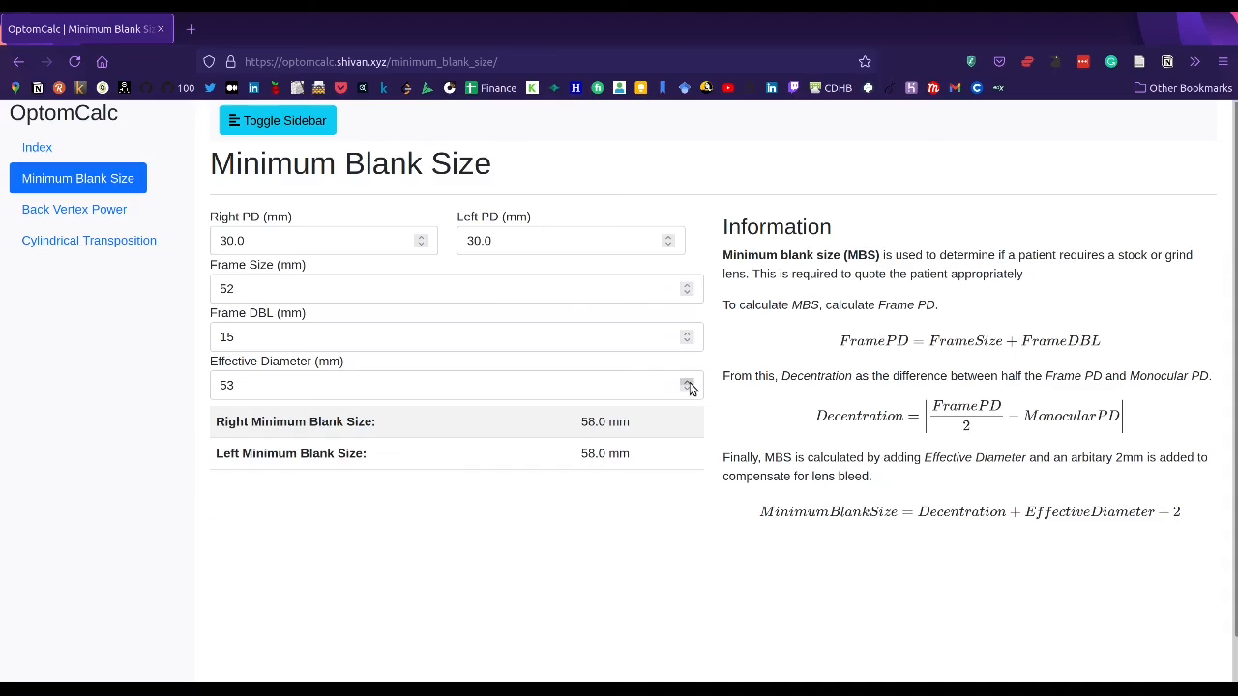
pyautogui.click(692, 390)
pyautogui.click(690, 391)
# In Back Vertex Power, enter the right eye sphere -10 and cylinder -5 and inspect the result showing None.
pyautogui.click(81, 215)
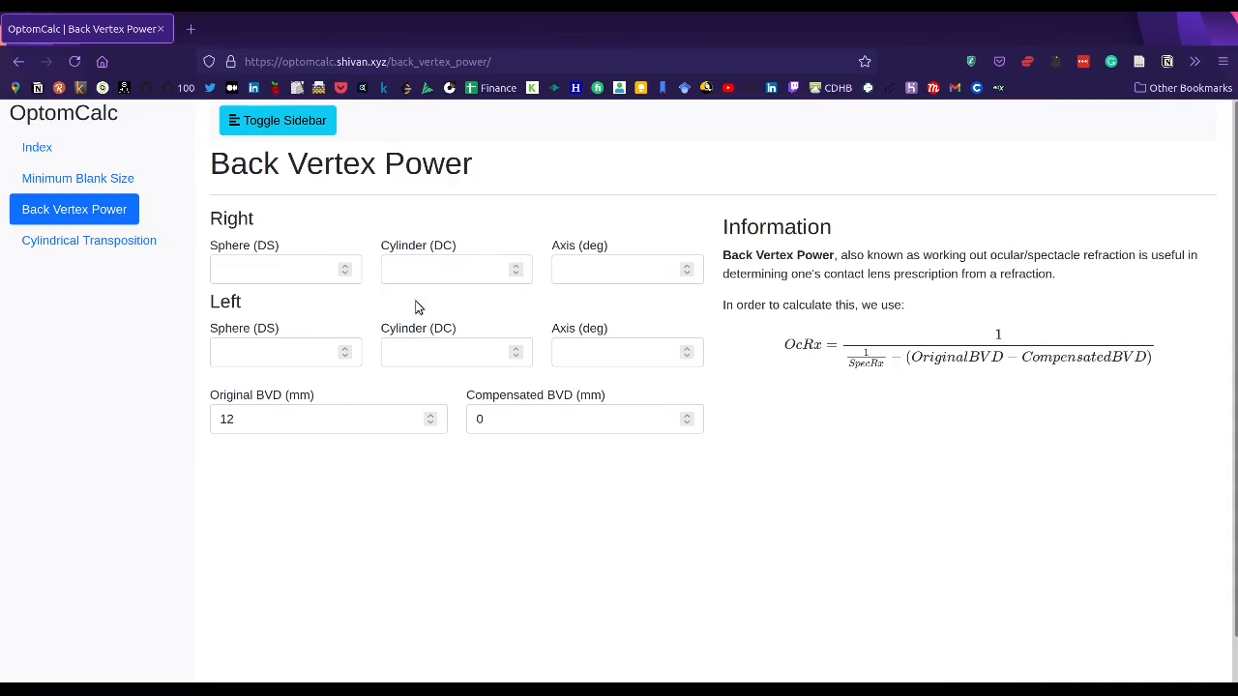
pyautogui.click(304, 272)
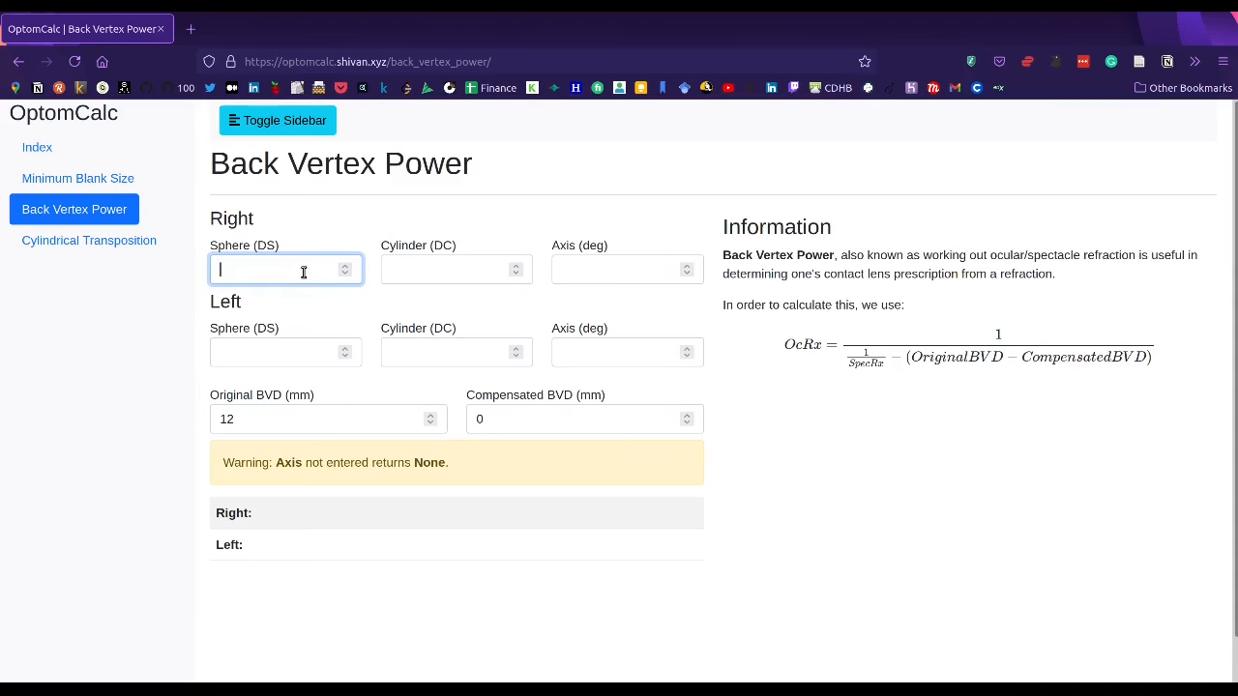
pyautogui.write('-10')
pyautogui.click(435, 273)
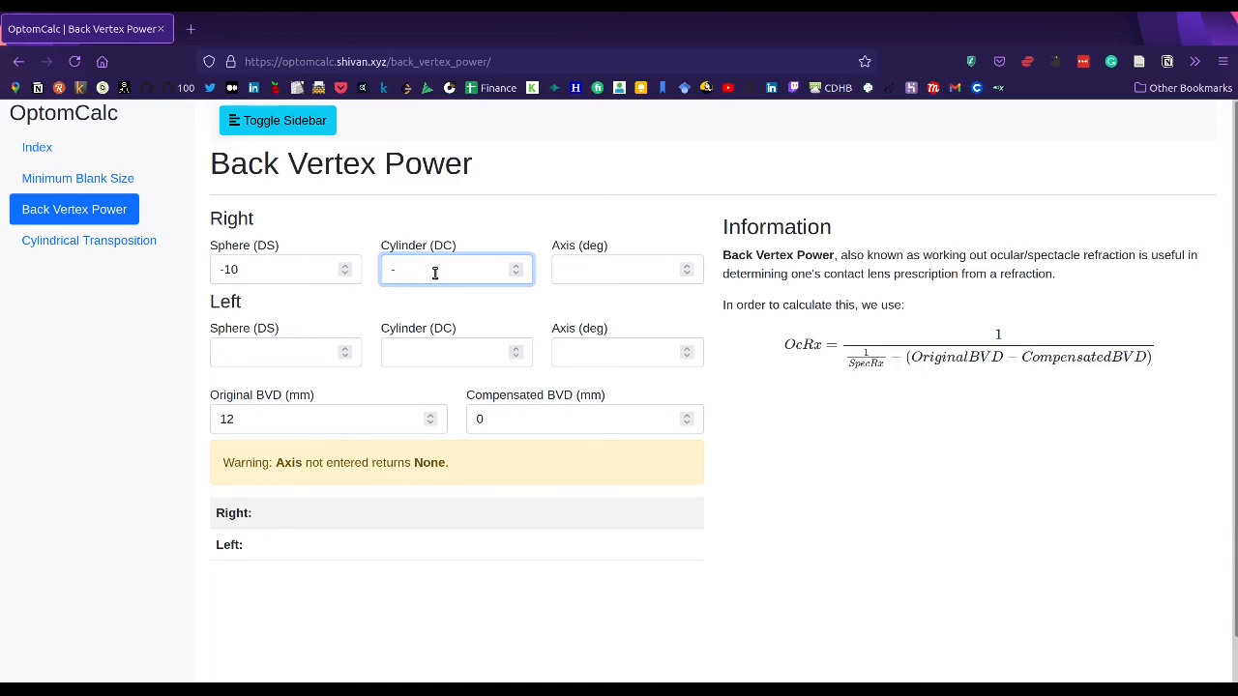
pyautogui.write('5')
pyautogui.click(612, 269)
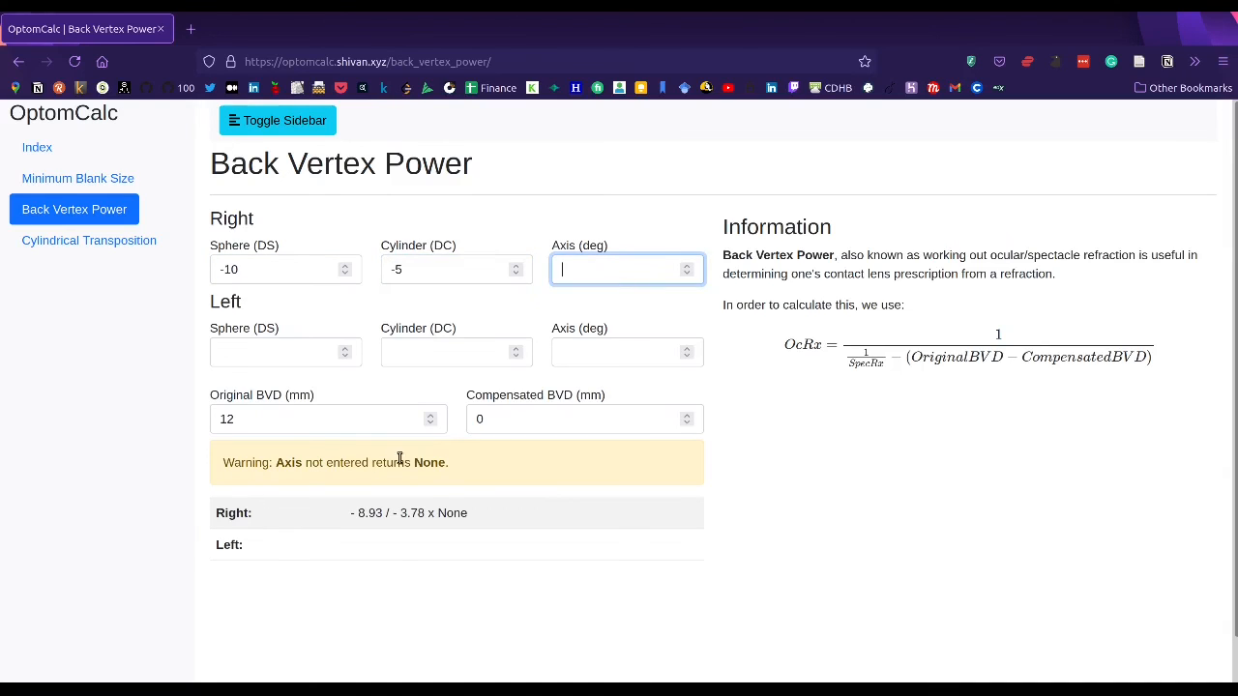
pyautogui.moveTo(350, 512); pyautogui.dragTo(517, 519)
pyautogui.click(517, 519)
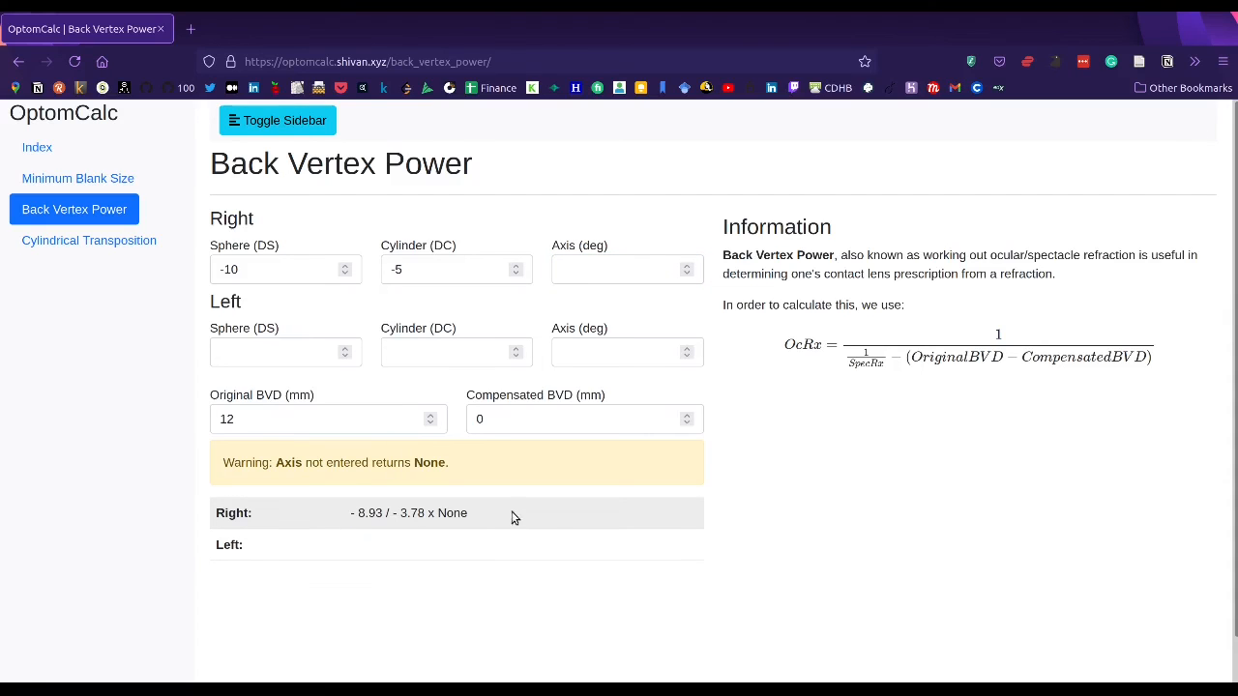
pyautogui.doubleClick(449, 513)
# Set the right axis to 0.5 so the right result reads -8.93 / -3.78 x 0.5.
pyautogui.click(613, 271)
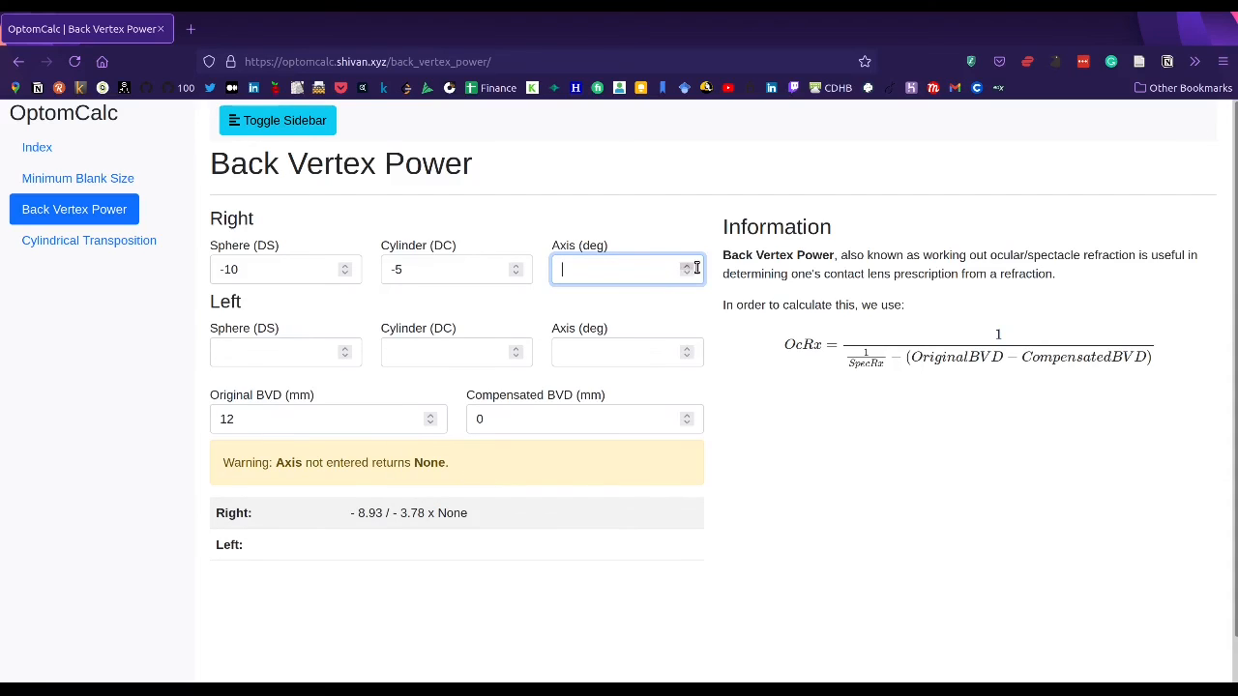
pyautogui.click(686, 264)
pyautogui.press('Return')
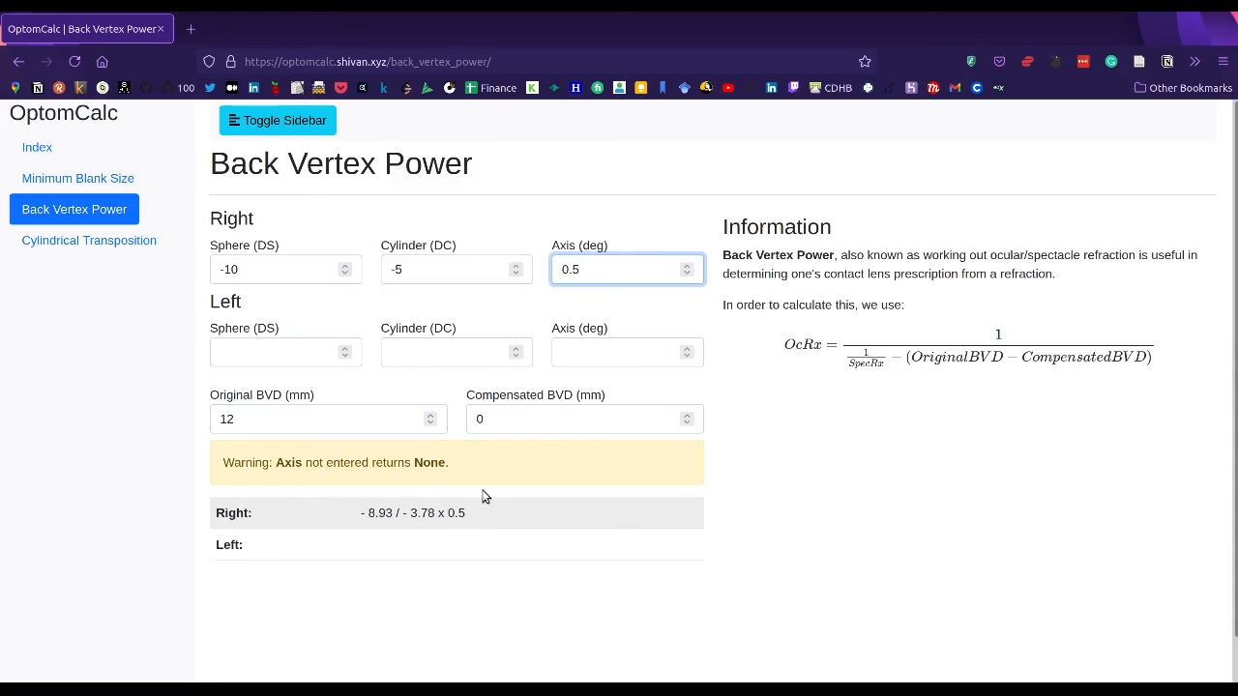
pyautogui.click(273, 350)
pyautogui.write('-')
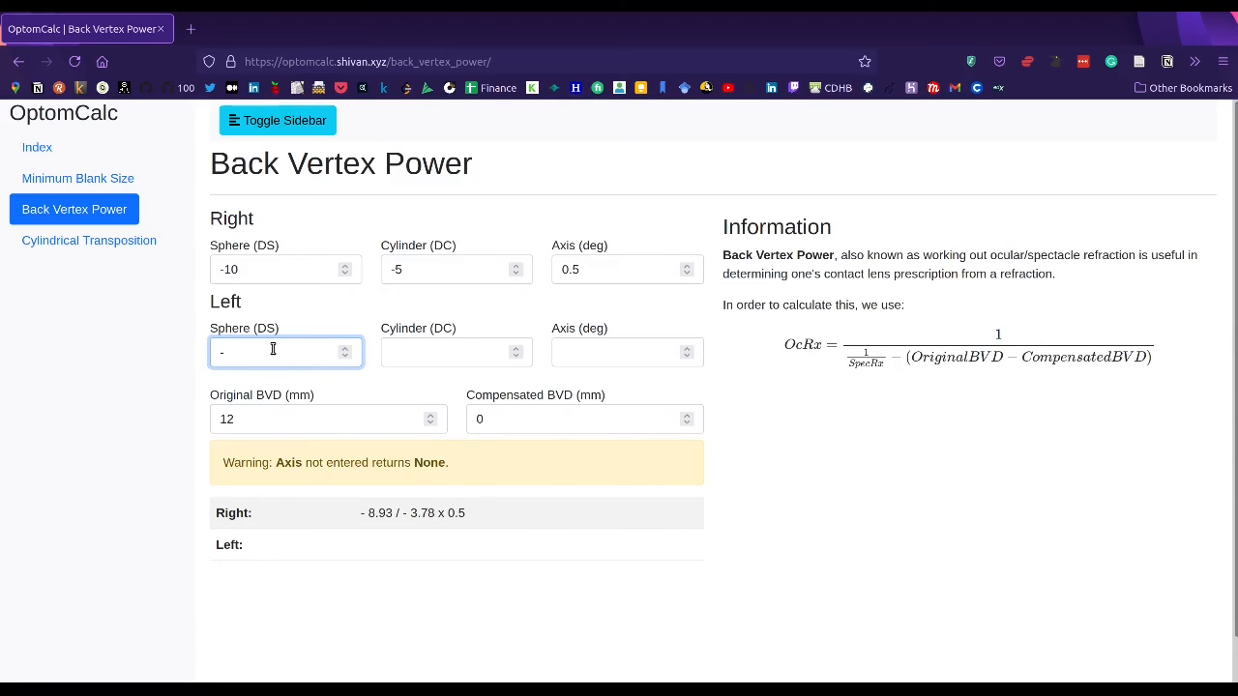
pyautogui.write('9')
# Enter the left eye -9 / -19 x 180, giving -8.12 / -12.84 x 180.0.
pyautogui.click(431, 350)
pyautogui.write('-1')
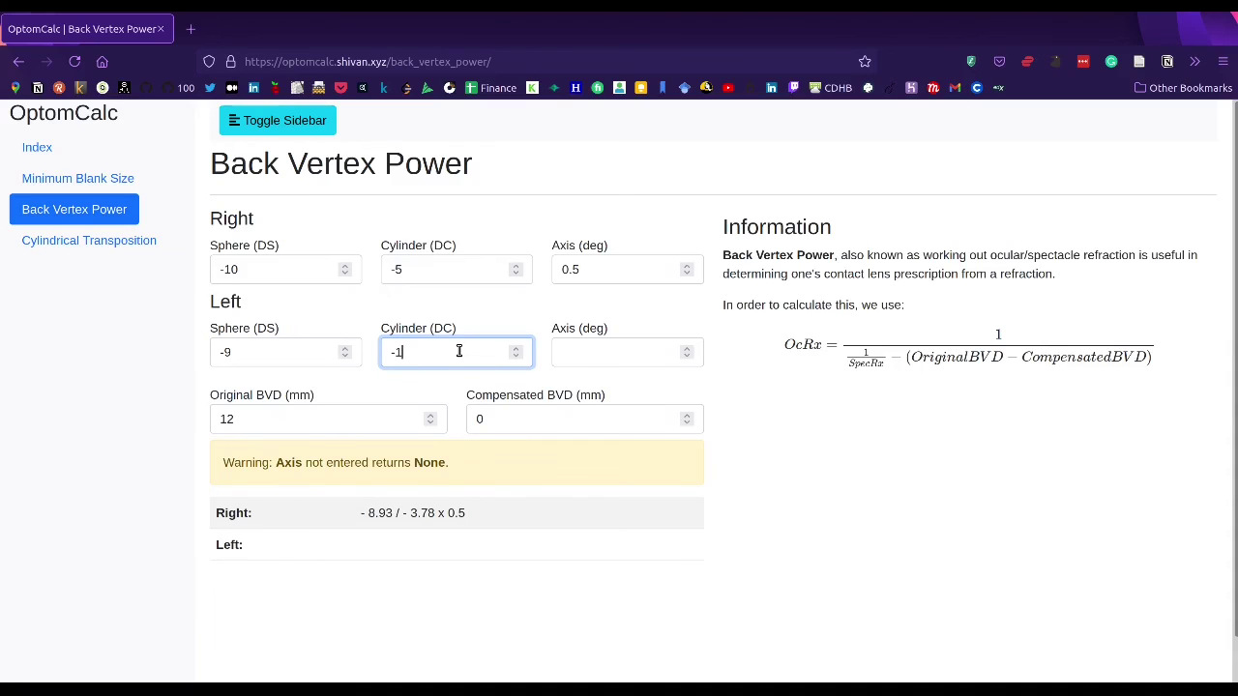
pyautogui.write('9')
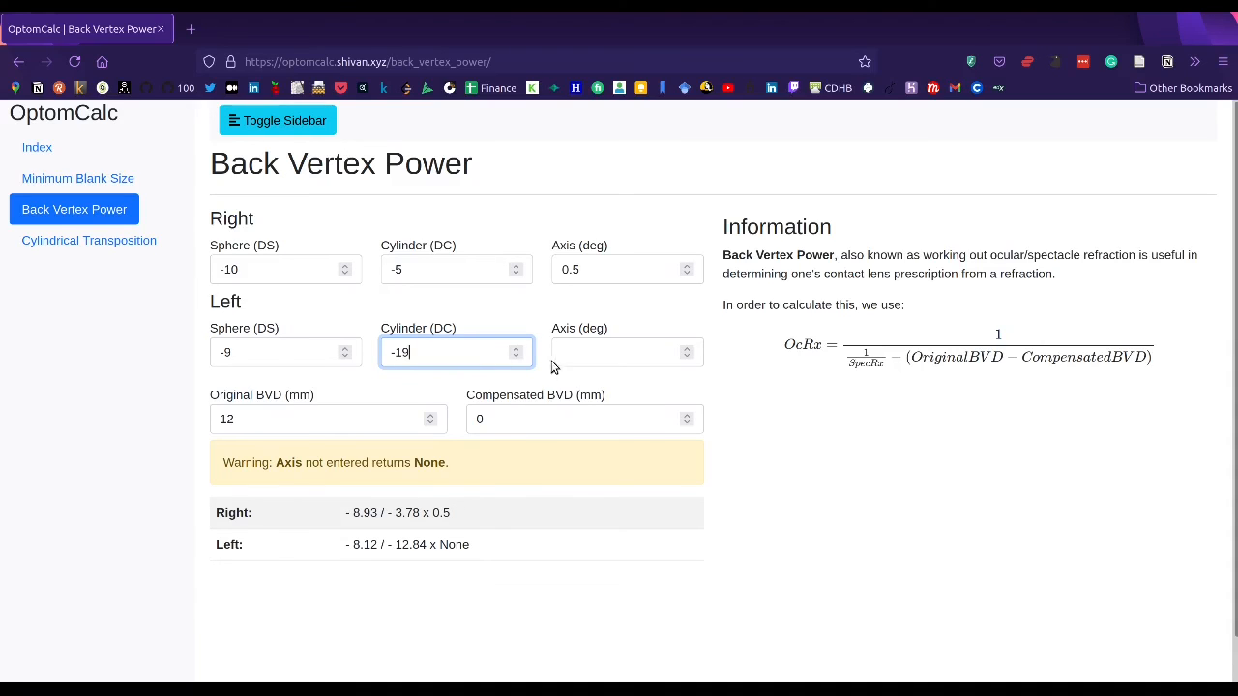
pyautogui.click(615, 356)
pyautogui.write('0')
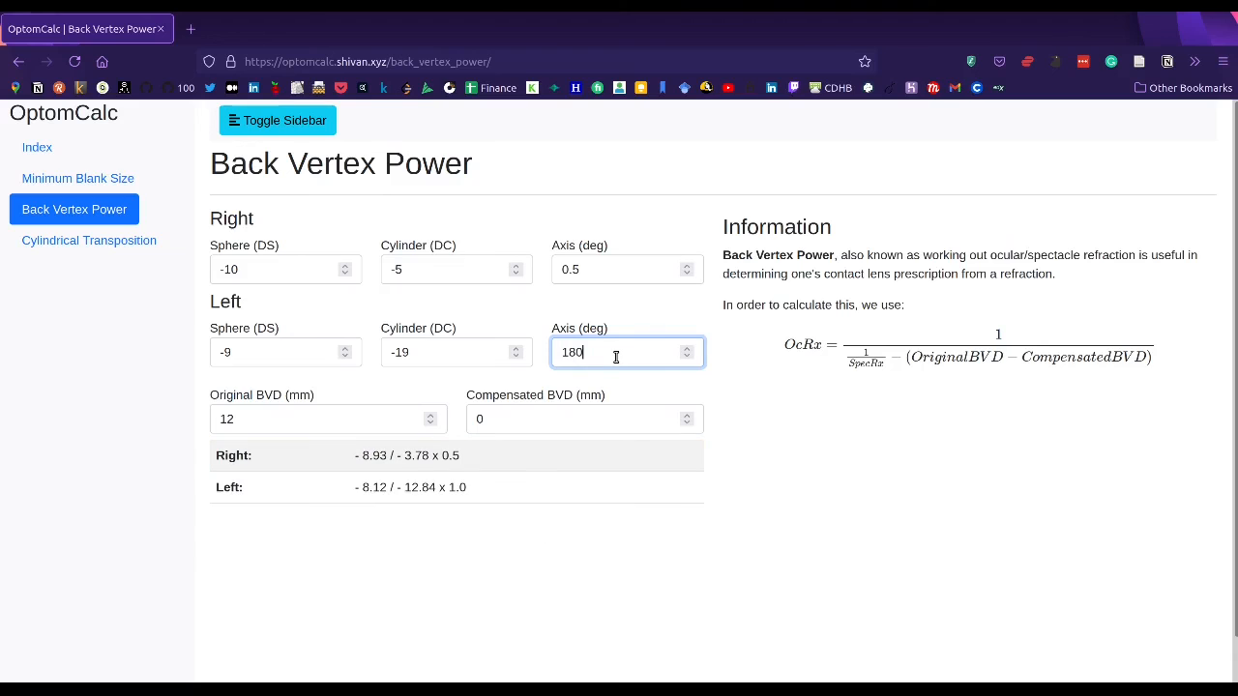
pyautogui.click(904, 476)
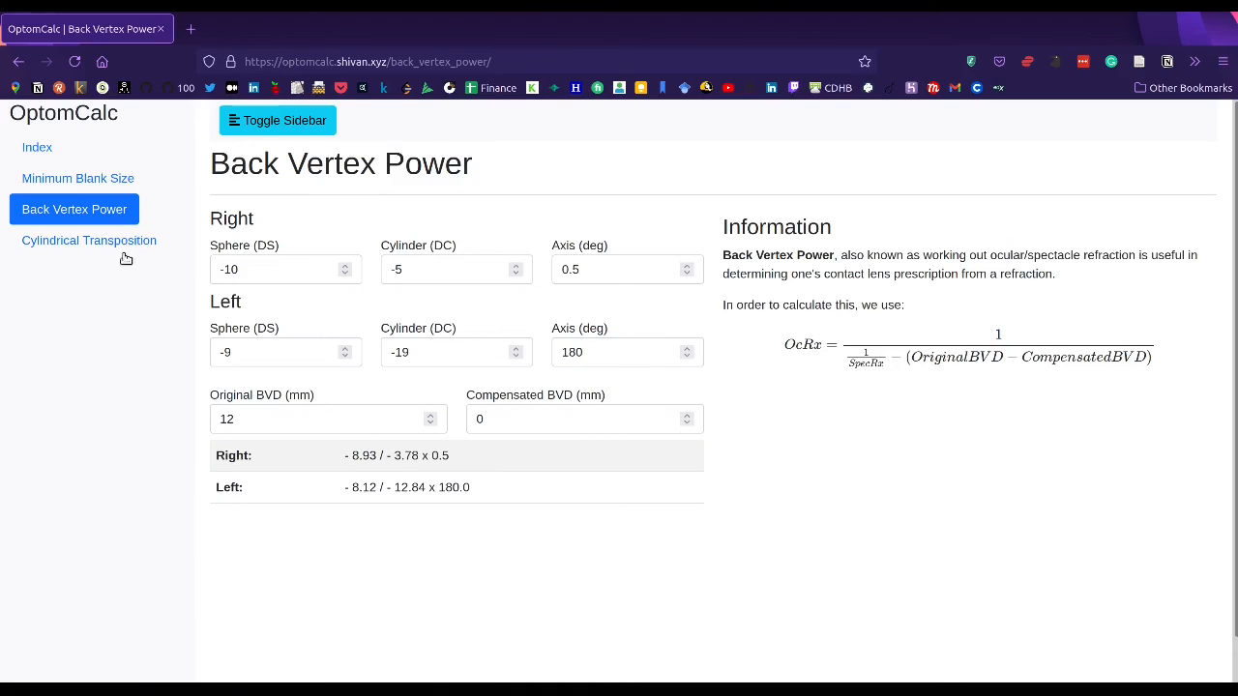
pyautogui.click(89, 239)
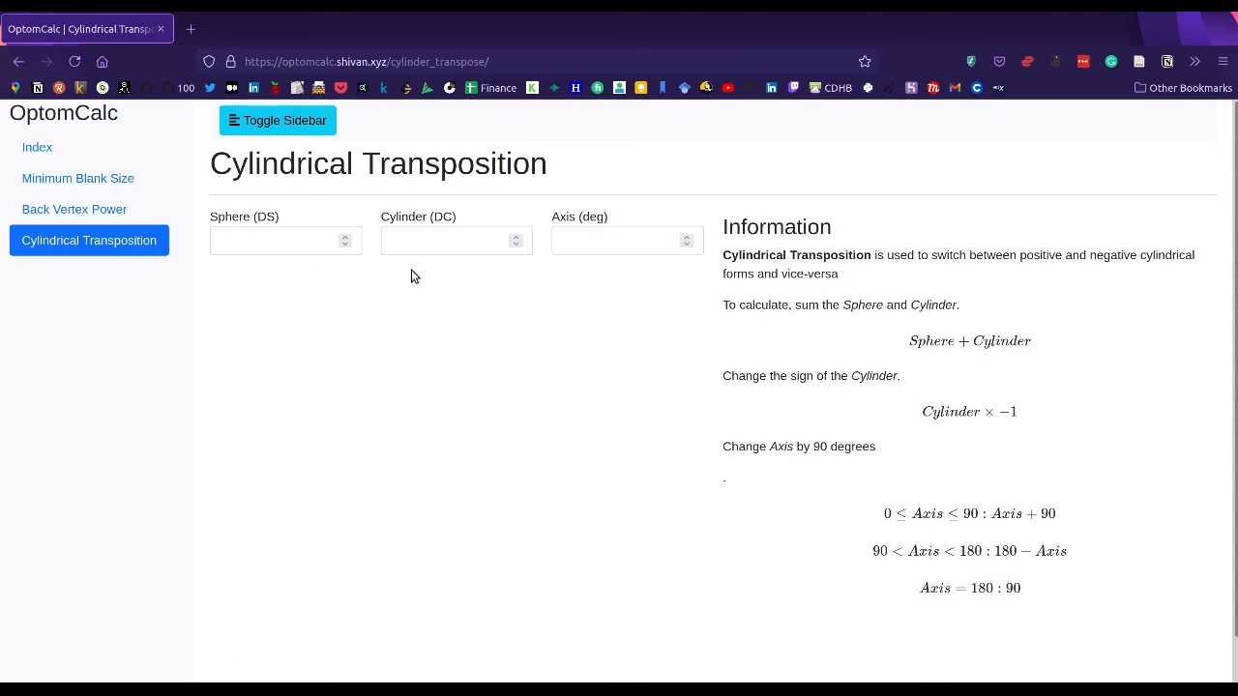
# Enter -10 / -6 x 90 in Cylindrical Transposition, giving -16.00 / +6.00 x 180.0.
pyautogui.click(289, 247)
pyautogui.press('Return')
pyautogui.write('=-')
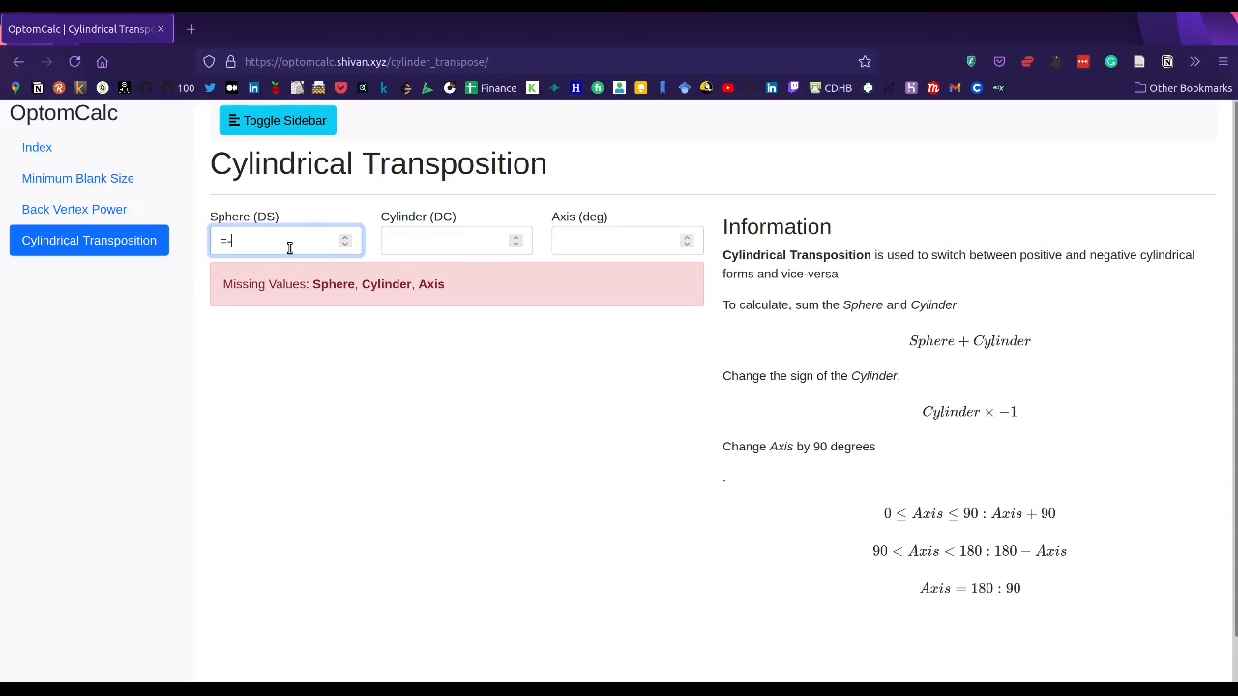
pyautogui.write('0')
pyautogui.click(462, 244)
pyautogui.write('-6')
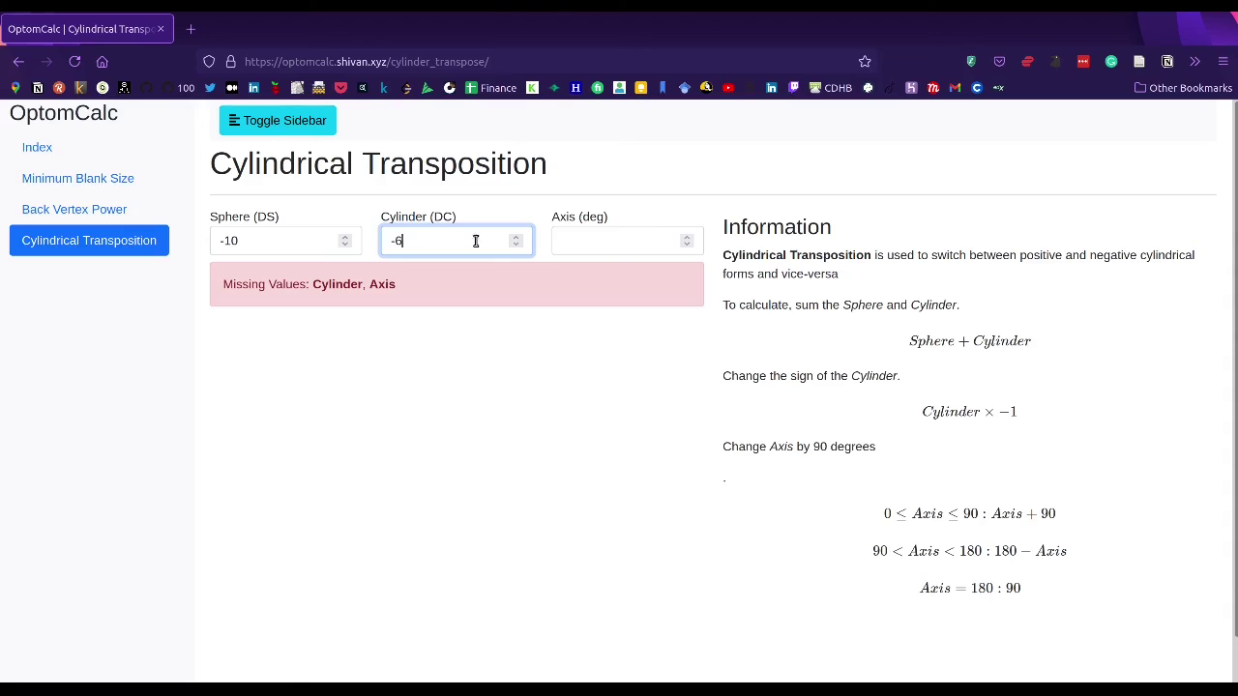
pyautogui.click(612, 240)
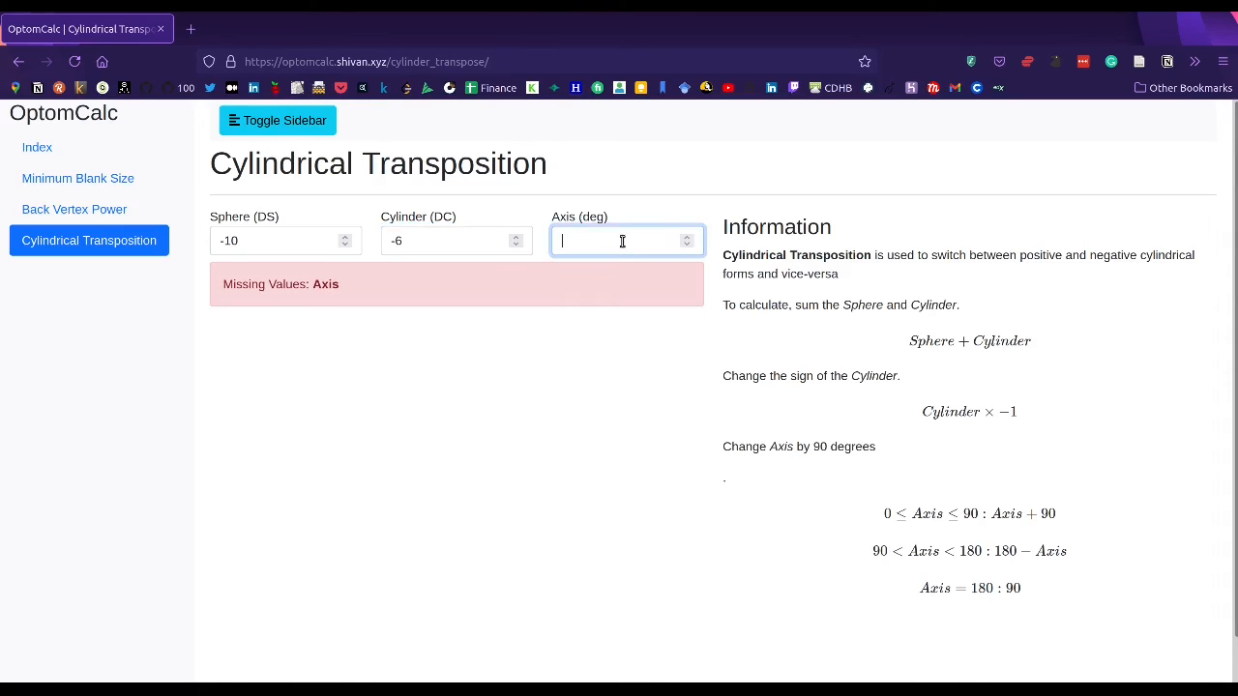
pyautogui.write('90')
pyautogui.press('Return')
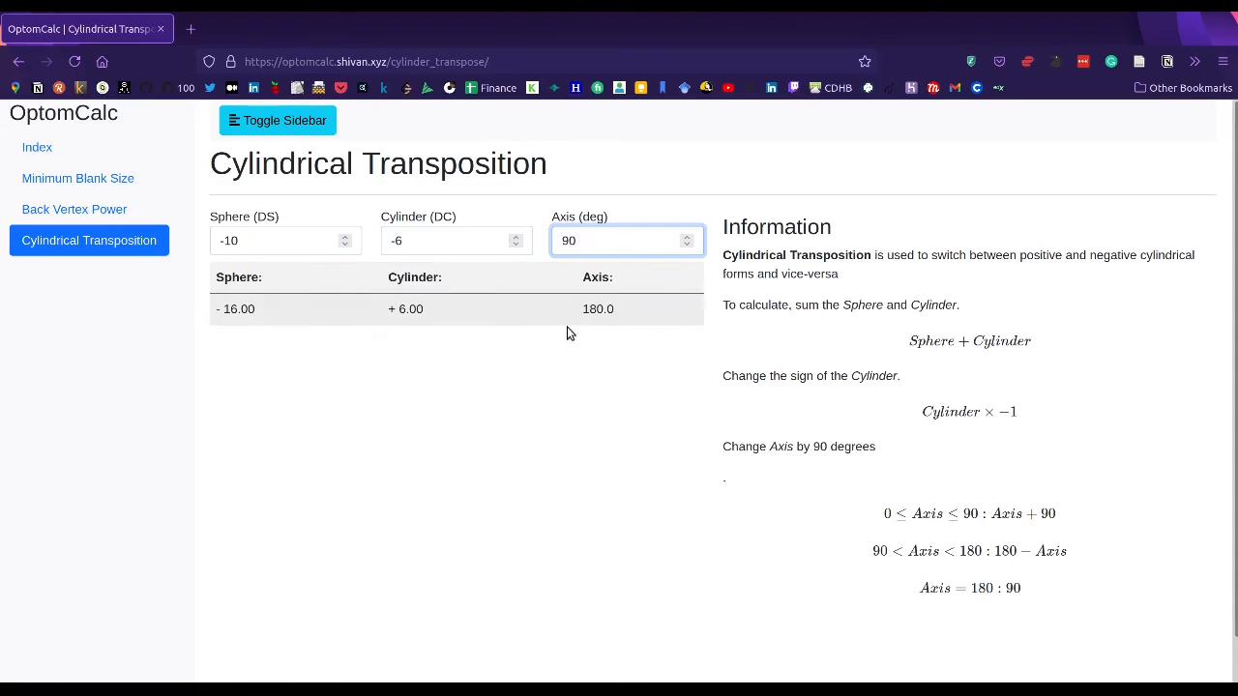
pyautogui.moveTo(224, 308); pyautogui.dragTo(667, 324)
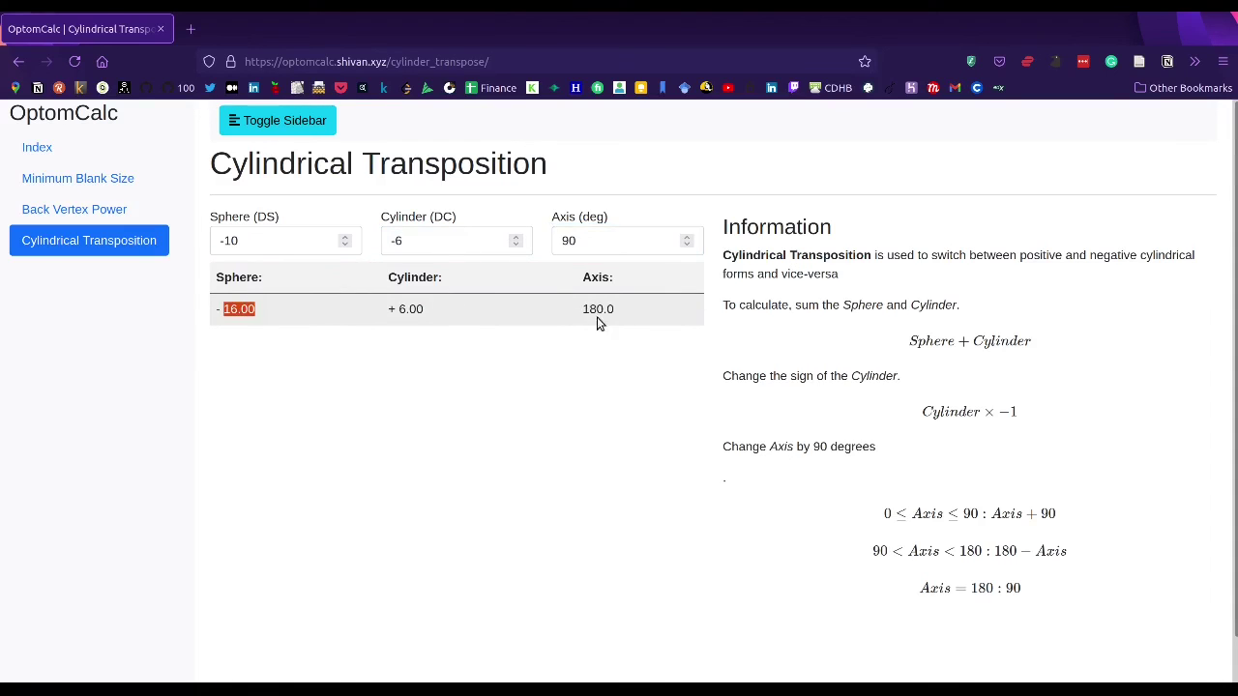
pyautogui.click(646, 371)
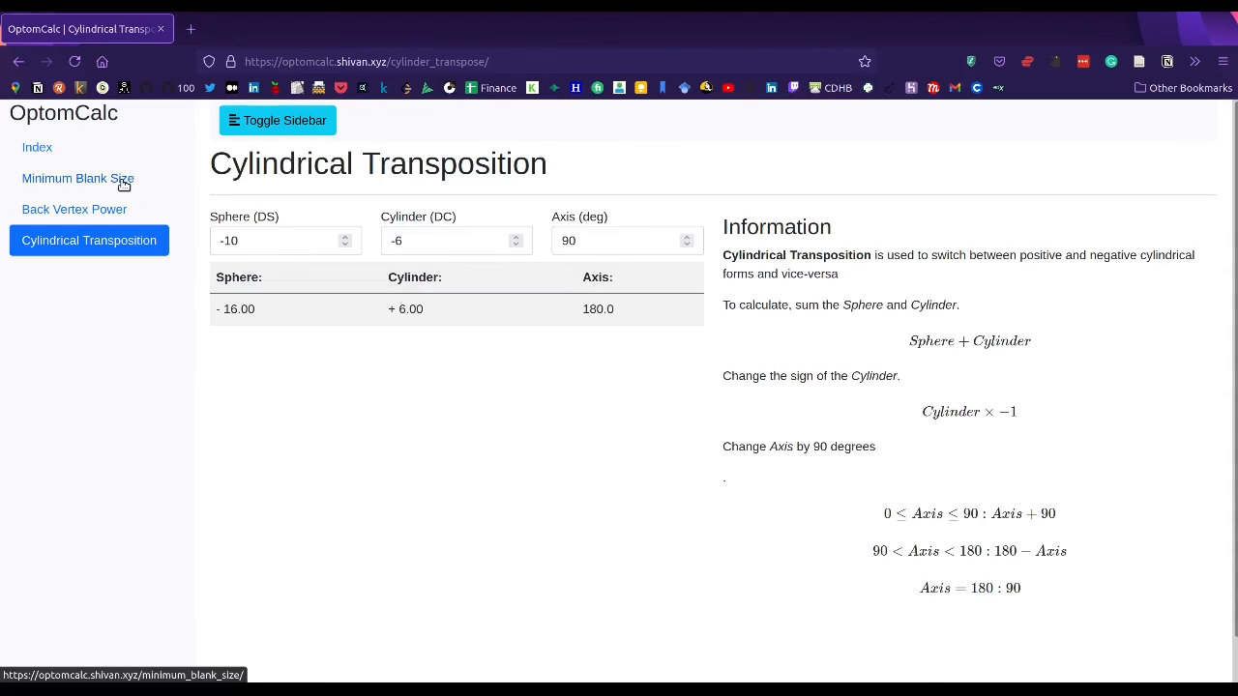
pyautogui.click(296, 127)
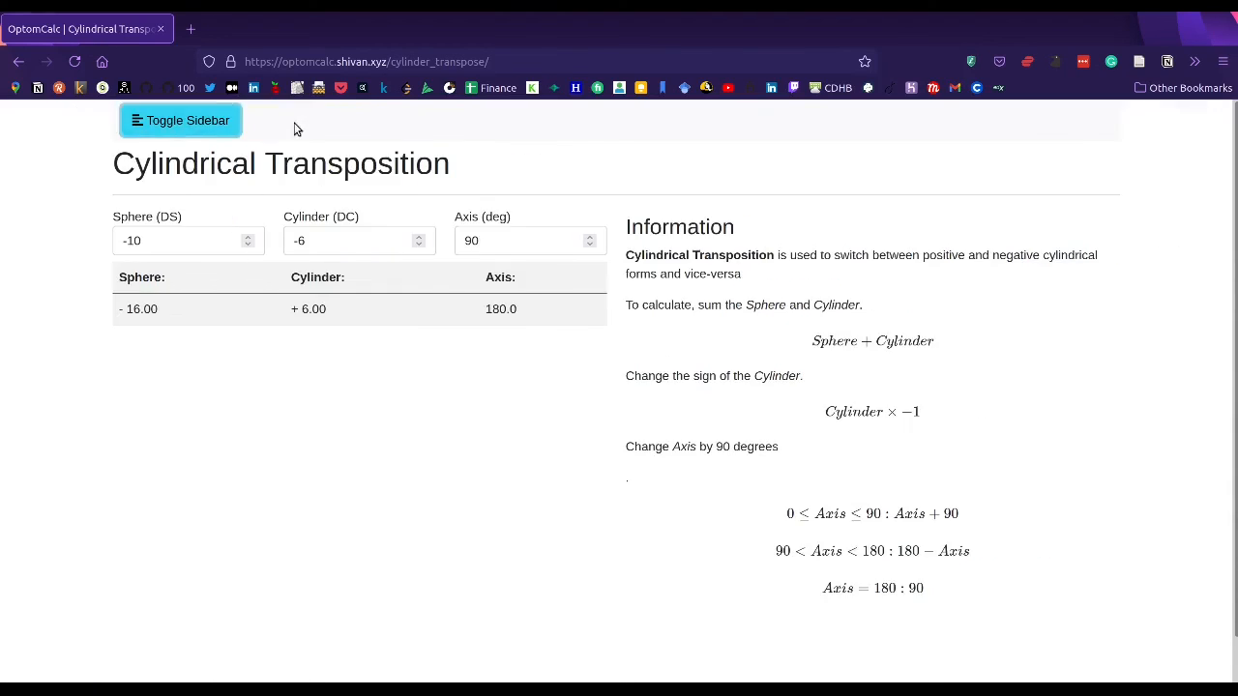
pyautogui.click(184, 133)
pyautogui.press('F5')
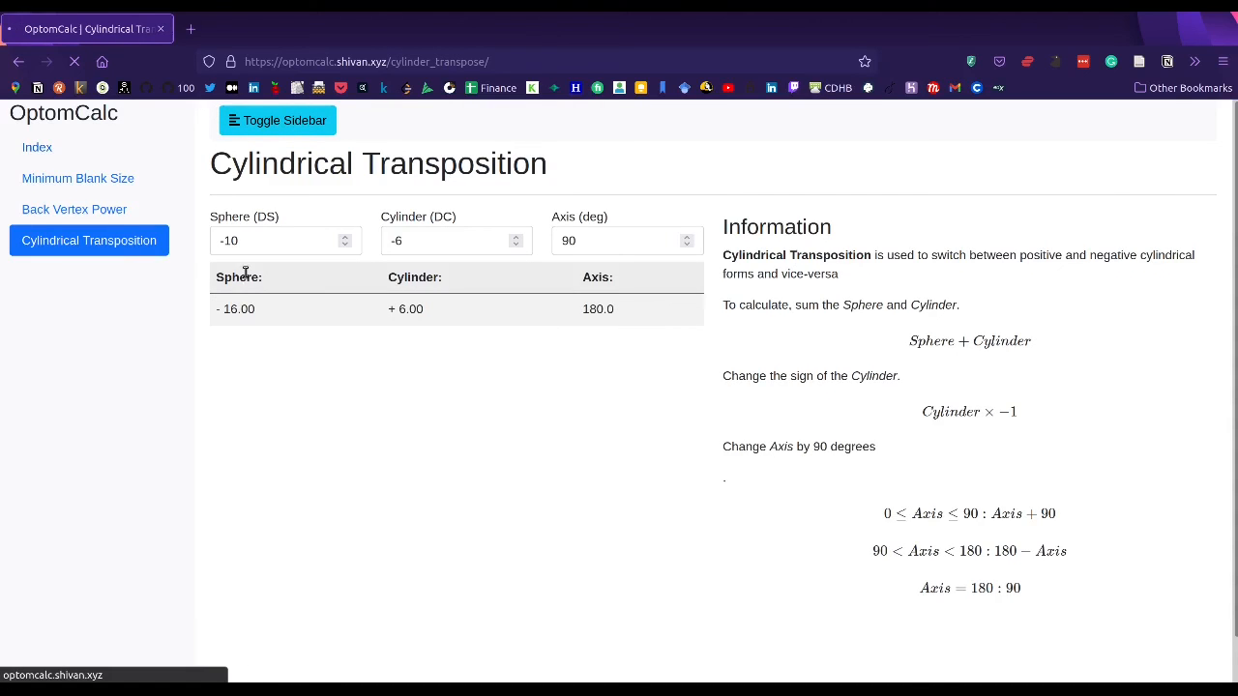